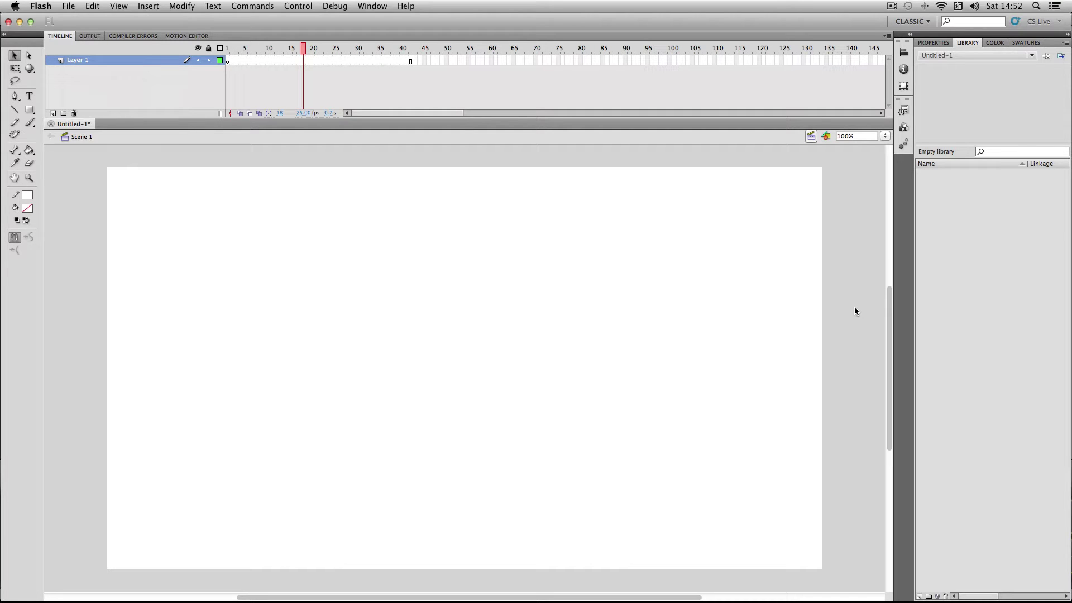
Bring up the file import options, then dismiss them without importing anything
{"action": "left_click", "coordinate": [68, 6]}
{"action": "mouse_move", "coordinate": [101, 161]}
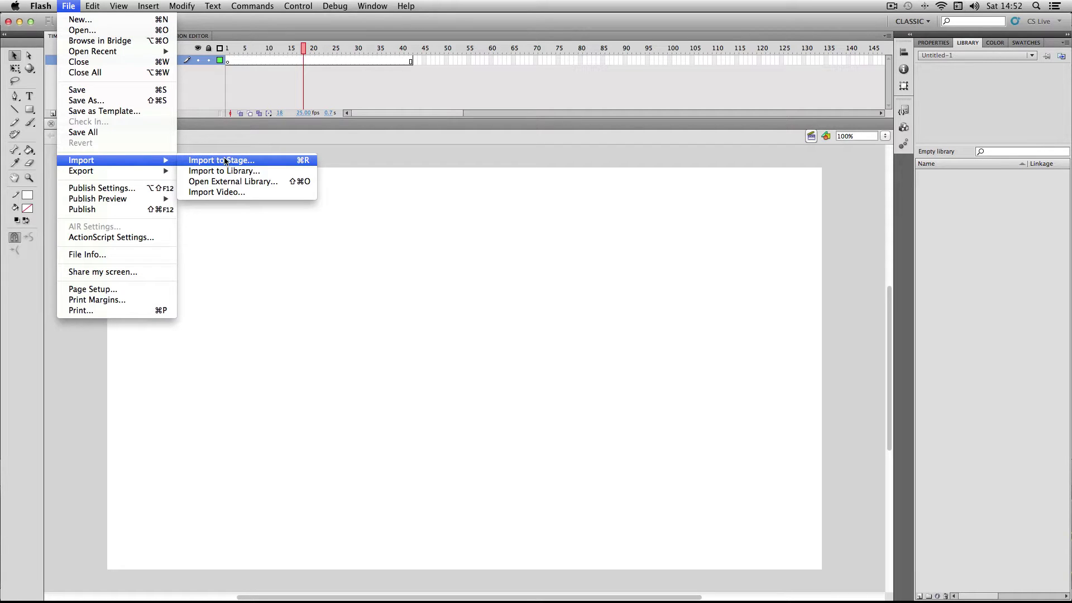
{"action": "left_click", "coordinate": [214, 145]}
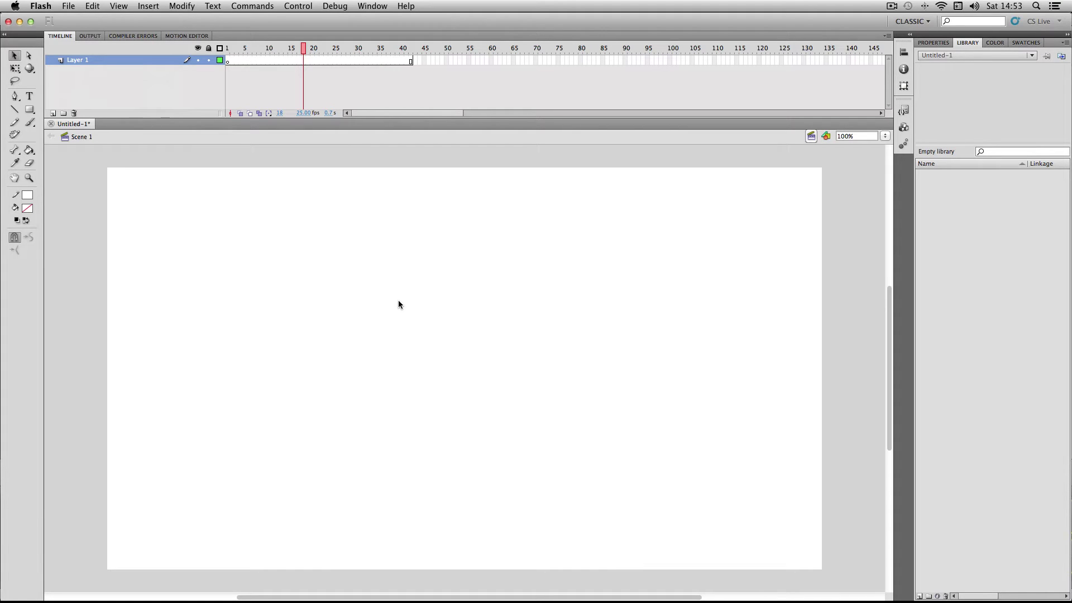
Import Sample_Music.mp3 into the library with Cmd+R and preview its waveform
{"action": "key", "text": "super+r"}
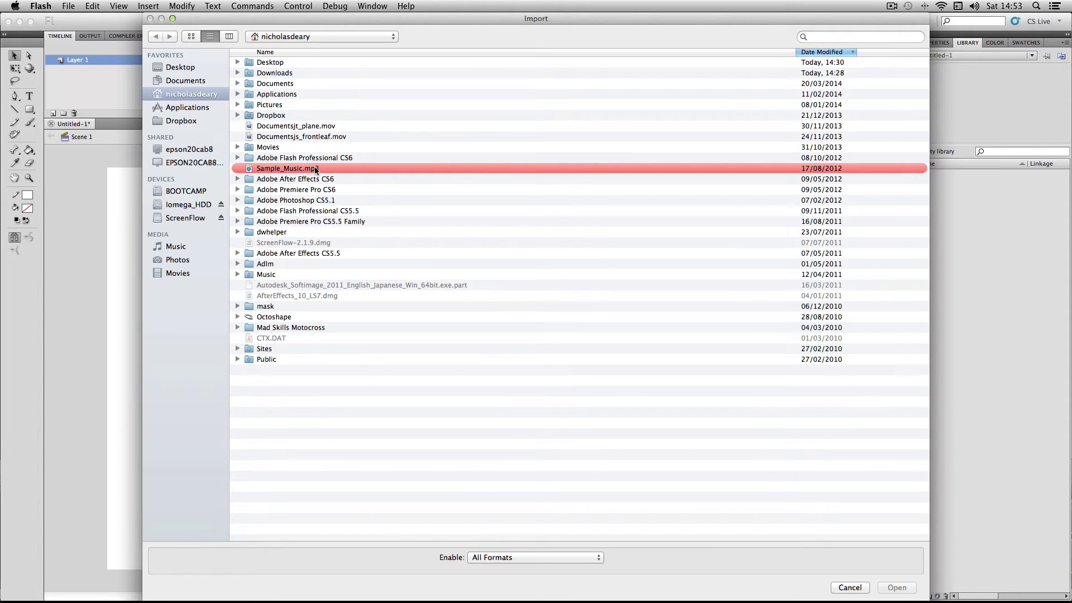
{"action": "double_click", "coordinate": [297, 168]}
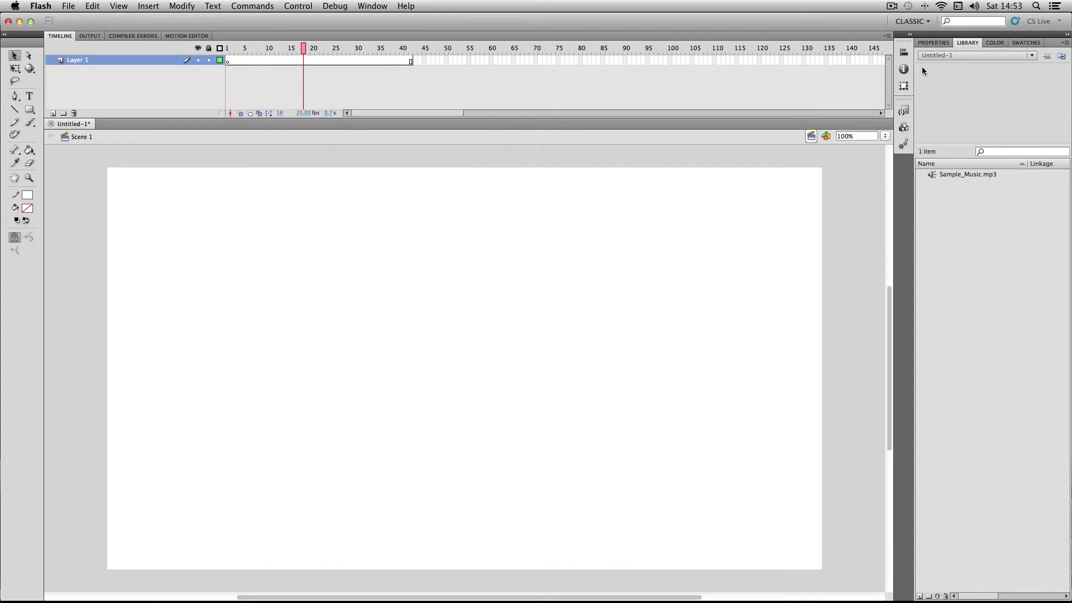
{"action": "left_click", "coordinate": [949, 174]}
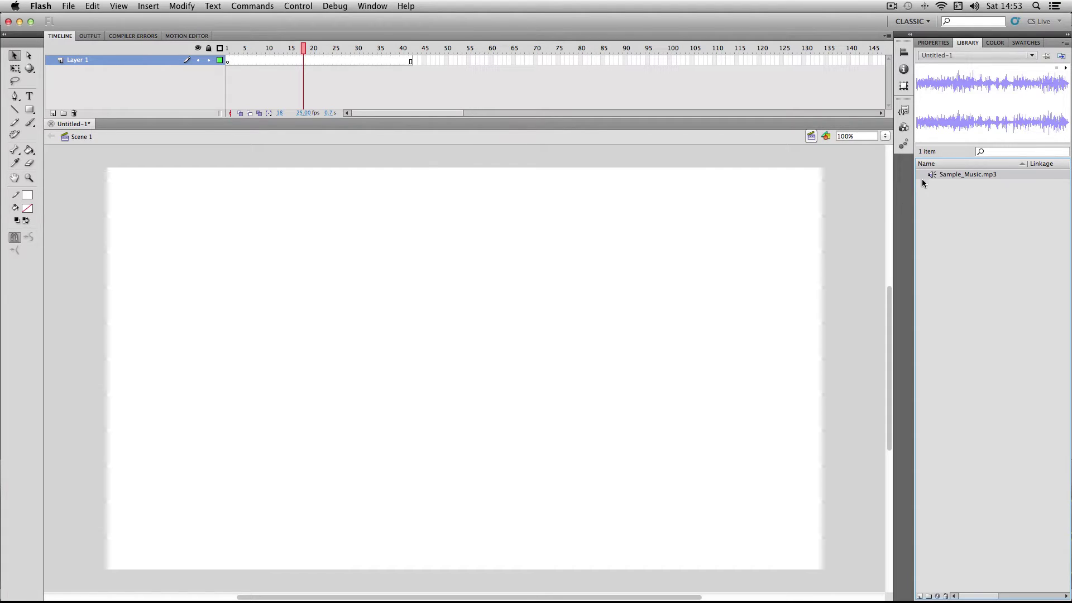
Drag Sample_Music.mp3 from the Library onto the stage to put it on Layer 1
{"action": "left_click_drag", "start_coordinate": [946, 173], "coordinate": [469, 353]}
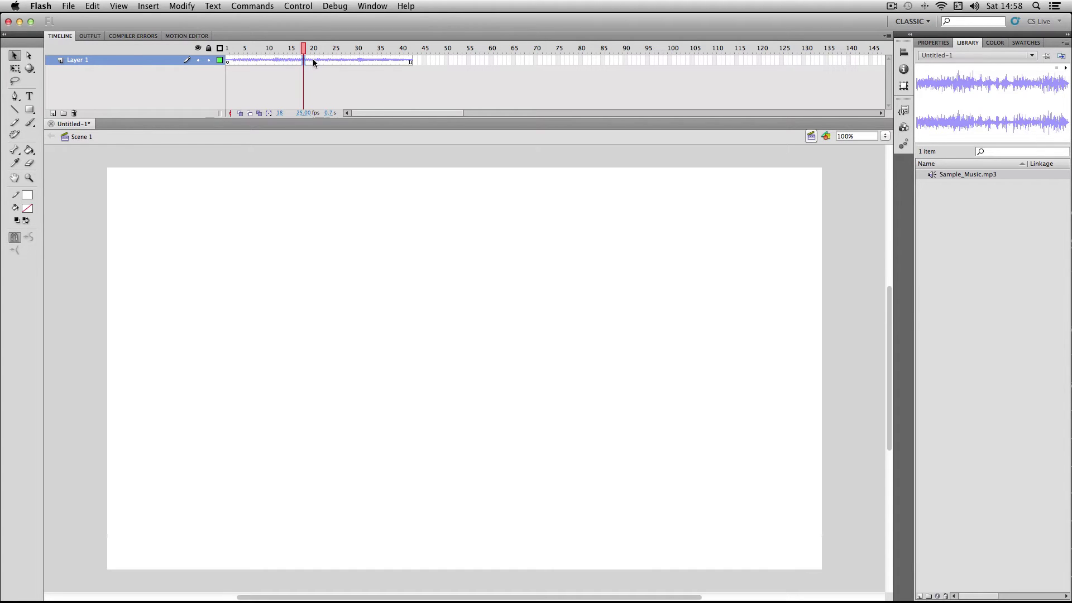
Show the Properties panel for the sound frame, with Sample_Music.mp3, Effect None and Sync Event
{"action": "left_click", "coordinate": [935, 43]}
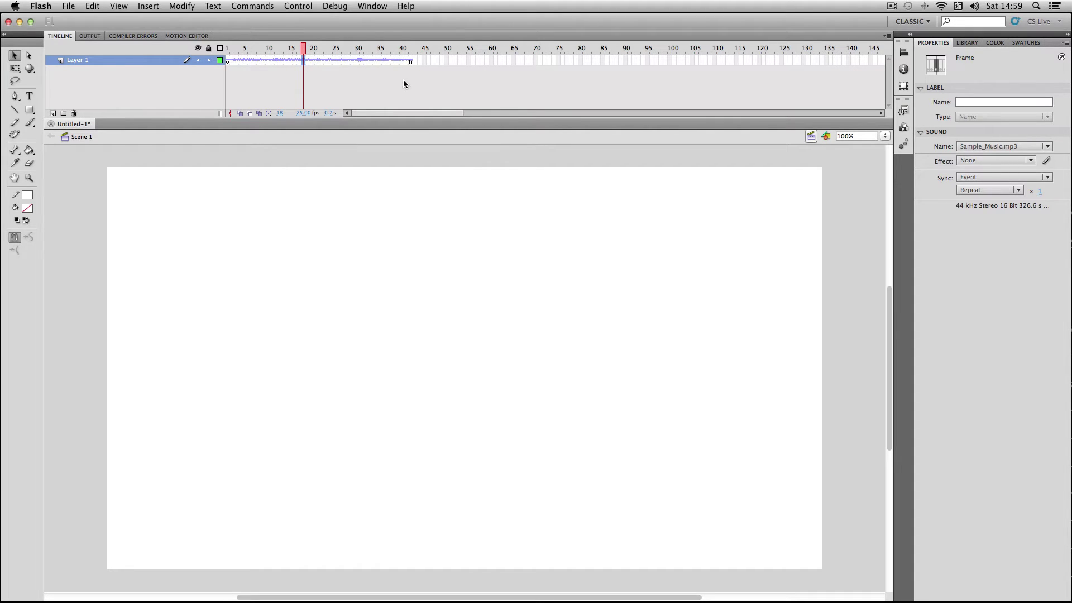
Set Sample_Music.mp3's Sync to Stream and scrub the timeline to hear it
{"action": "left_click", "coordinate": [975, 177]}
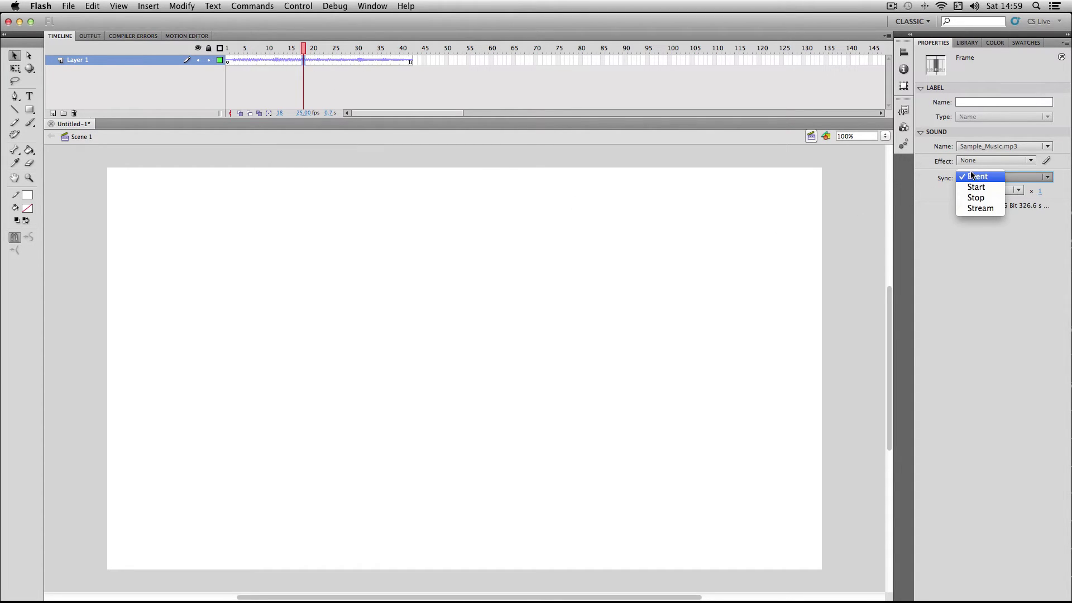
{"action": "left_click", "coordinate": [980, 209]}
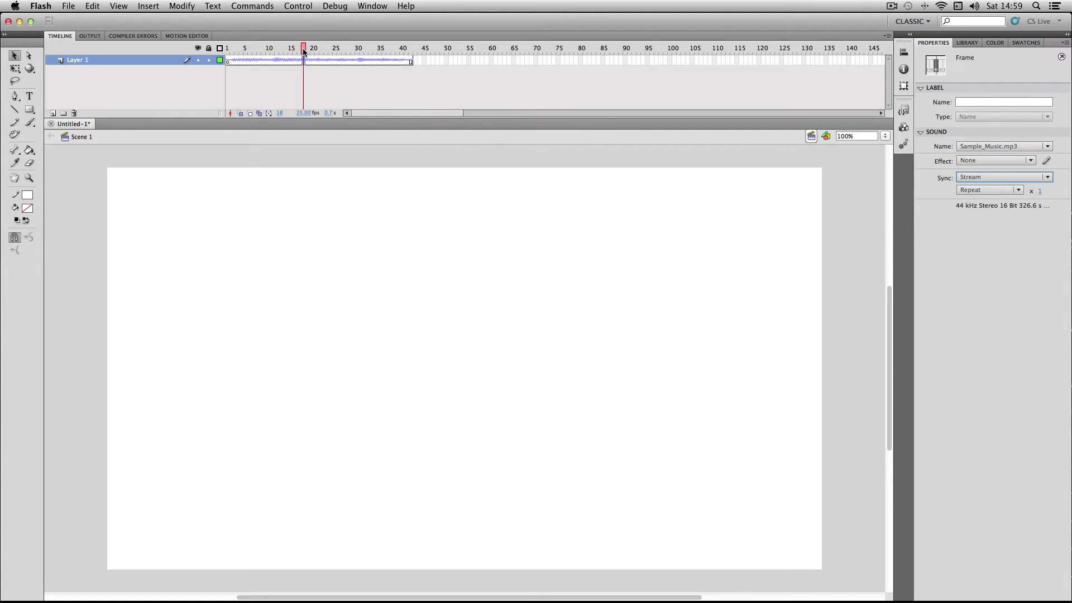
{"action": "left_click_drag", "start_coordinate": [304, 50], "coordinate": [273, 53]}
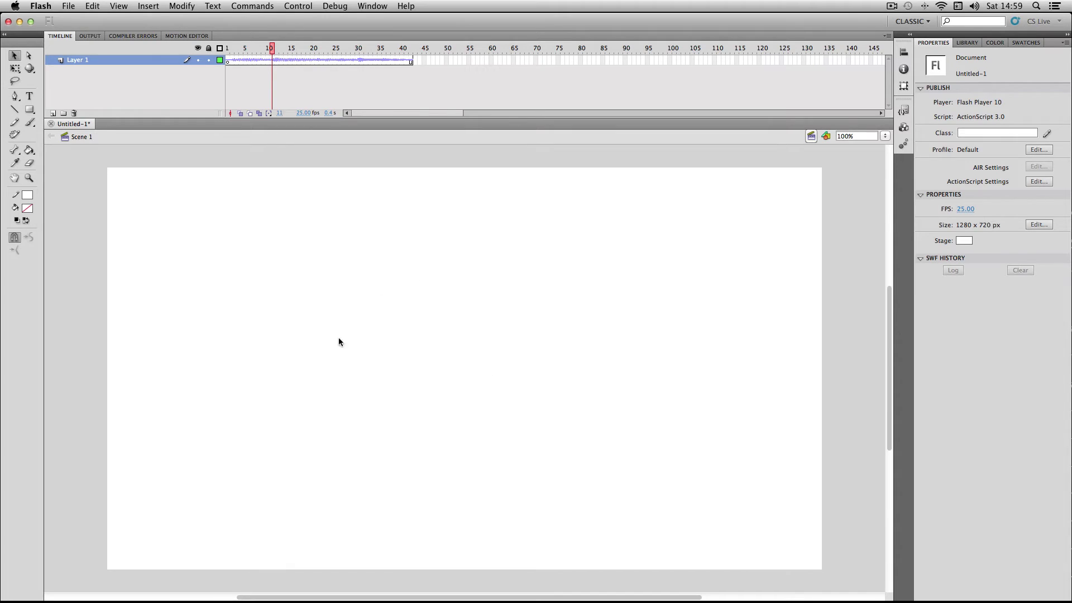
Rewind to frame 1, play the timeline, then select frame 26
{"action": "left_click_drag", "start_coordinate": [271, 50], "coordinate": [218, 51]}
{"action": "key", "text": "Return"}
{"action": "left_click", "coordinate": [338, 60]}
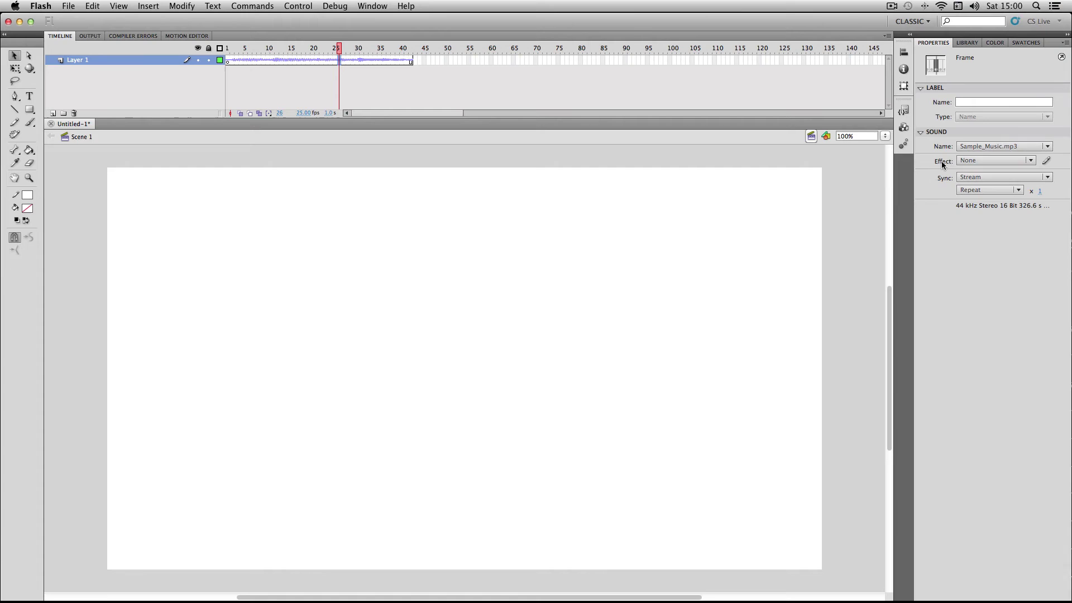
{"action": "left_click", "coordinate": [965, 162]}
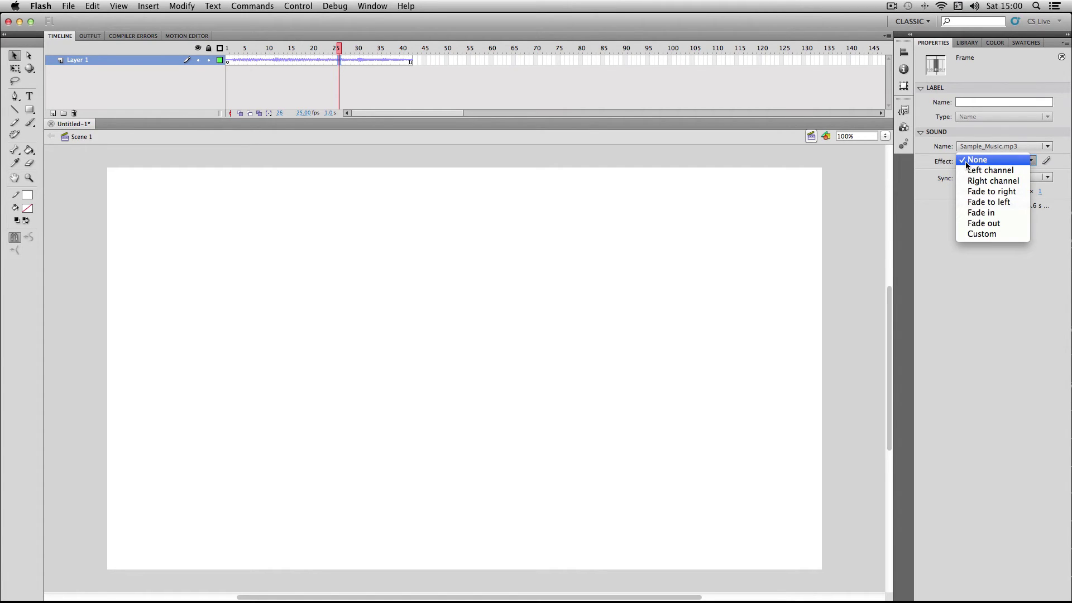
{"action": "left_click", "coordinate": [937, 161]}
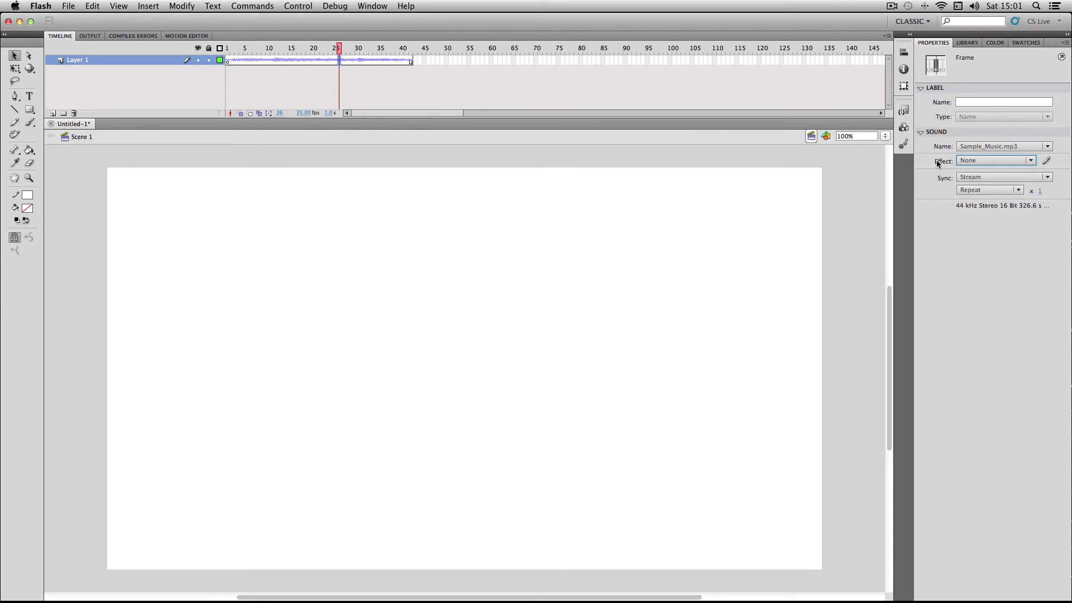
In the envelope editor, add fade points on both channels, pulling the left channel to silence
{"action": "left_click", "coordinate": [1048, 161]}
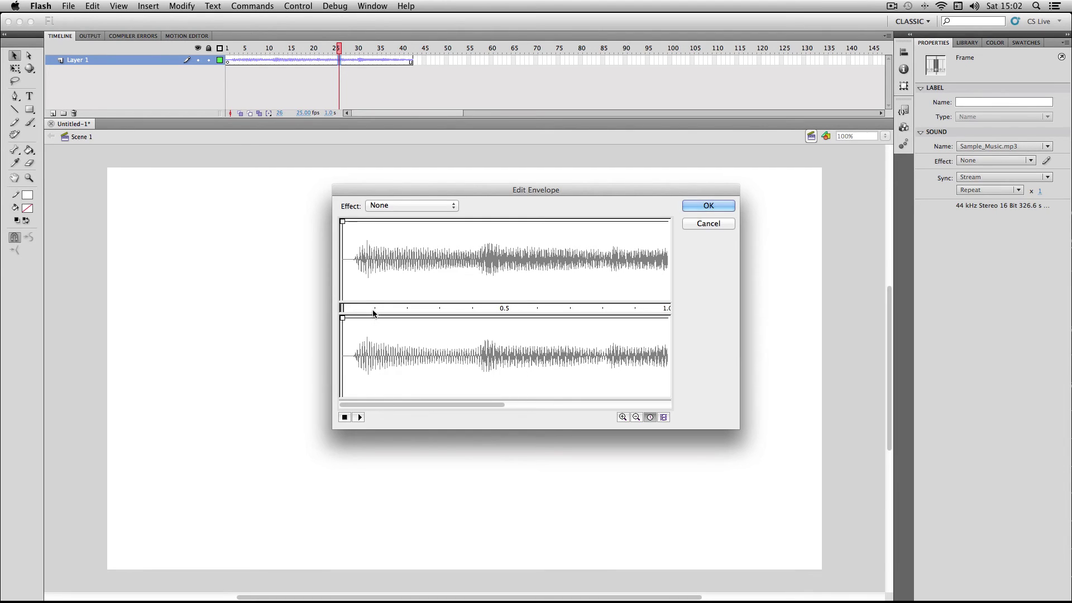
{"action": "left_click_drag", "start_coordinate": [342, 222], "coordinate": [342, 224]}
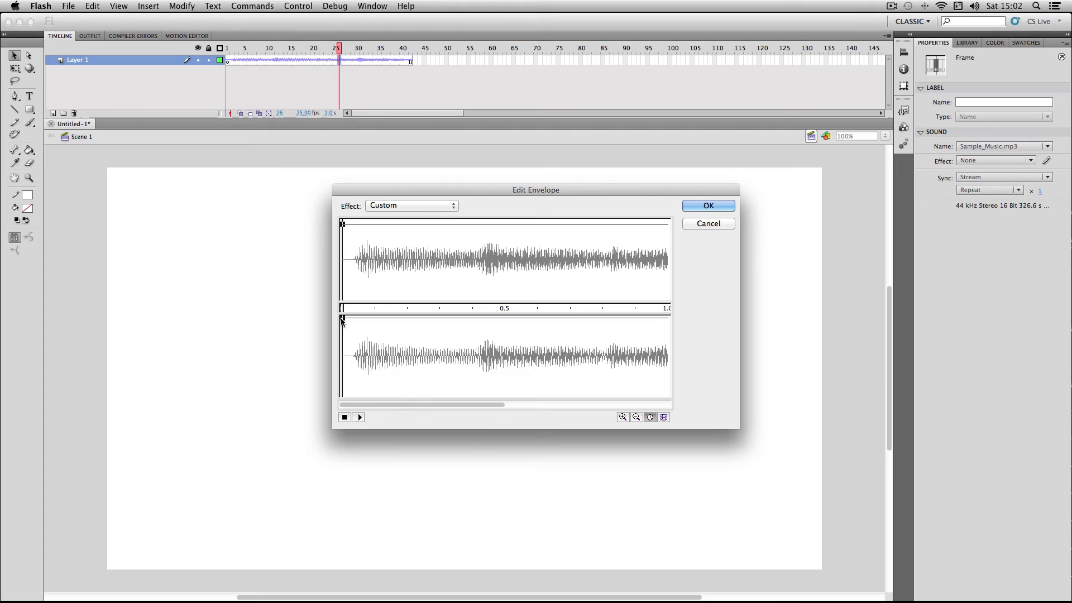
{"action": "left_click_drag", "start_coordinate": [342, 318], "coordinate": [342, 328]}
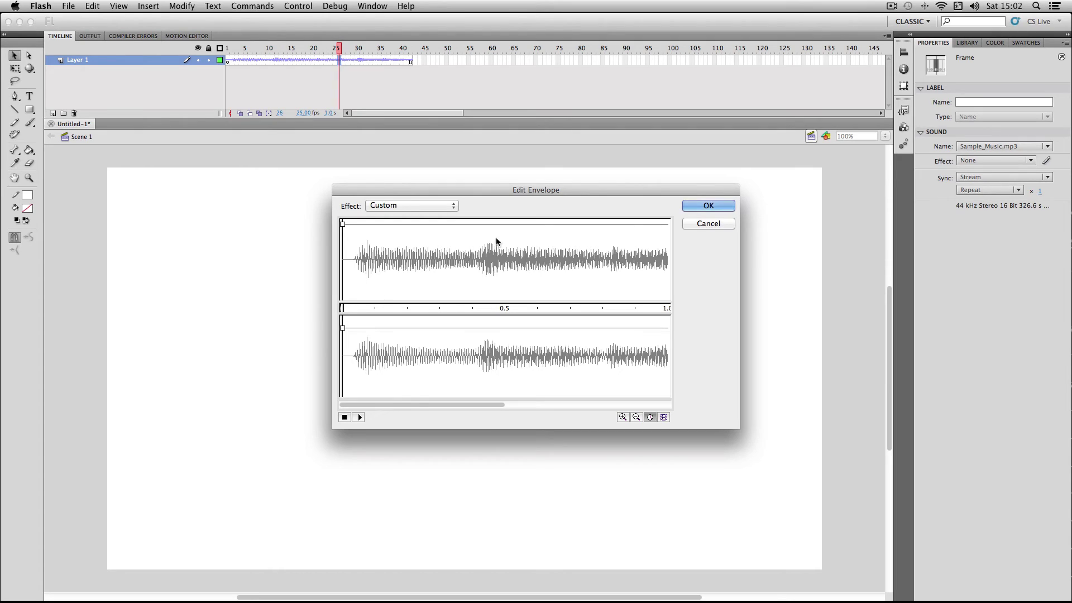
{"action": "left_click", "coordinate": [442, 224]}
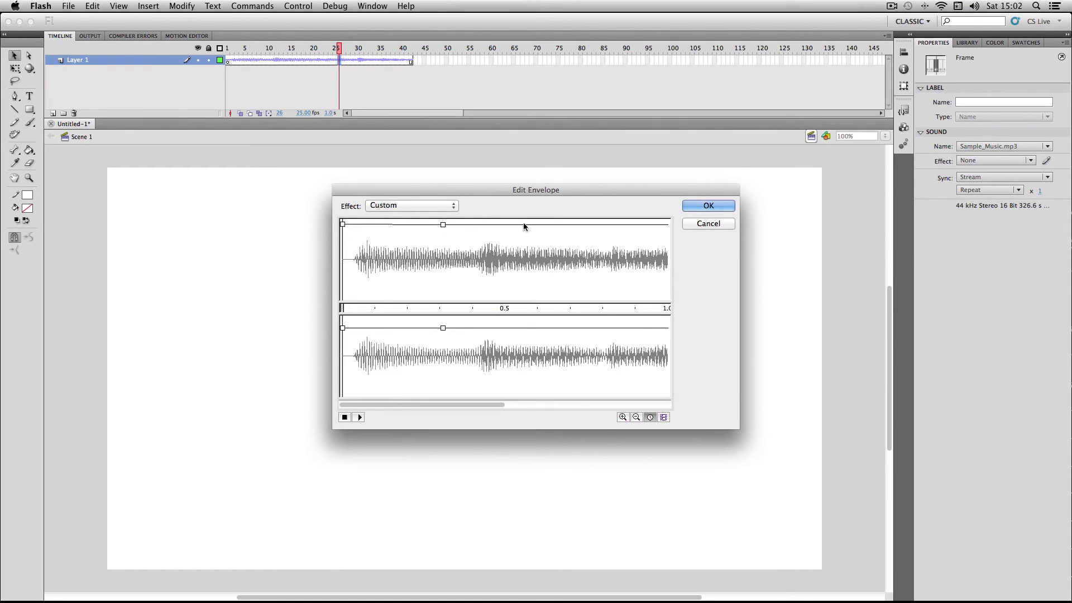
{"action": "left_click_drag", "start_coordinate": [524, 225], "coordinate": [519, 303]}
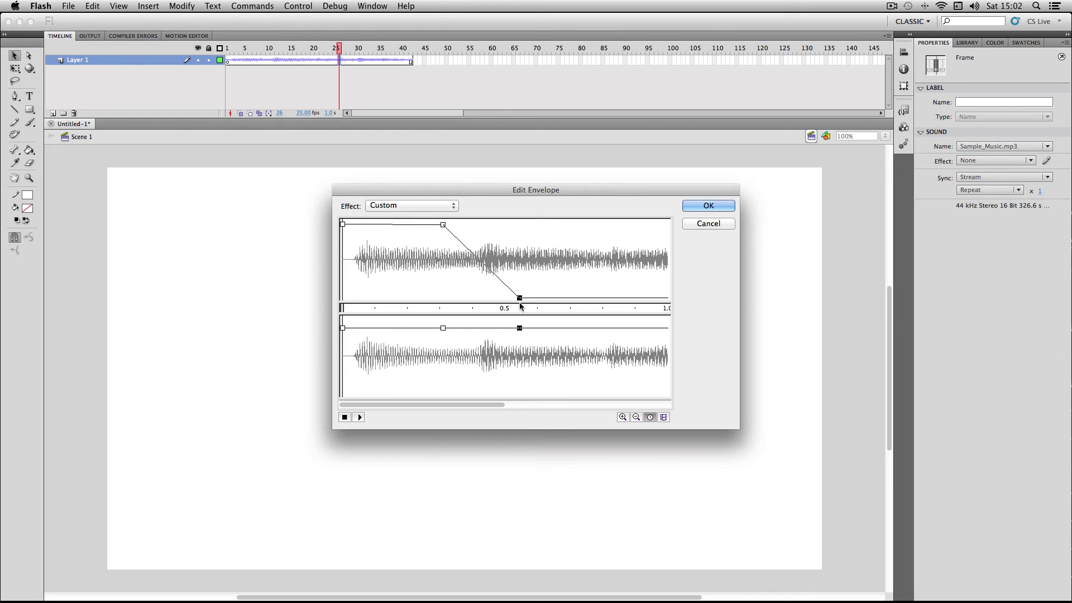
{"action": "left_click_drag", "start_coordinate": [443, 225], "coordinate": [452, 225]}
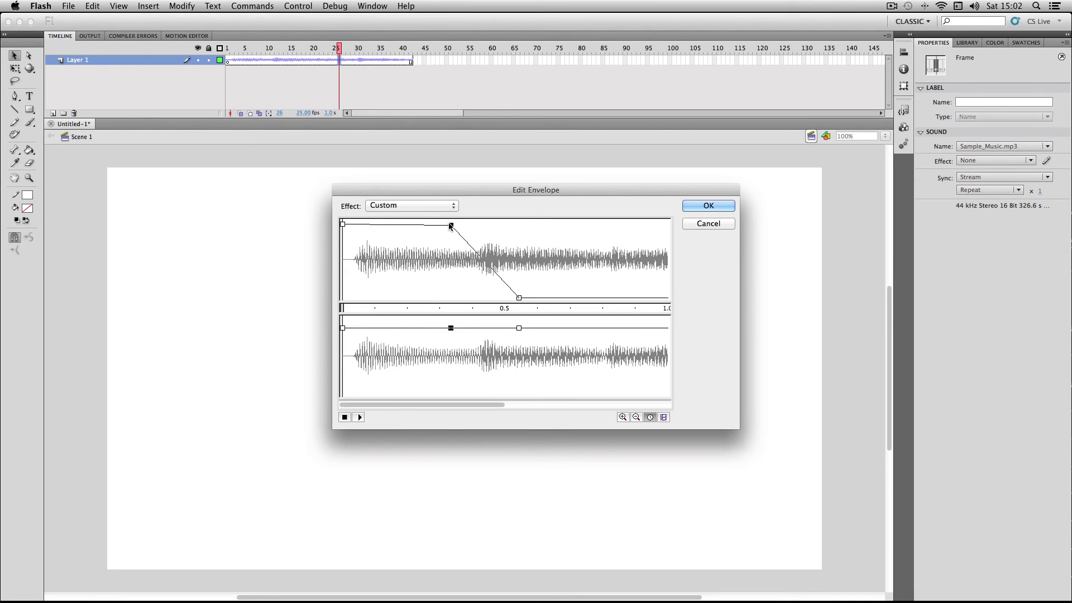
Zoom out to two seconds and move the fade to end near 1.6 seconds on both channels
{"action": "left_click", "coordinate": [635, 417]}
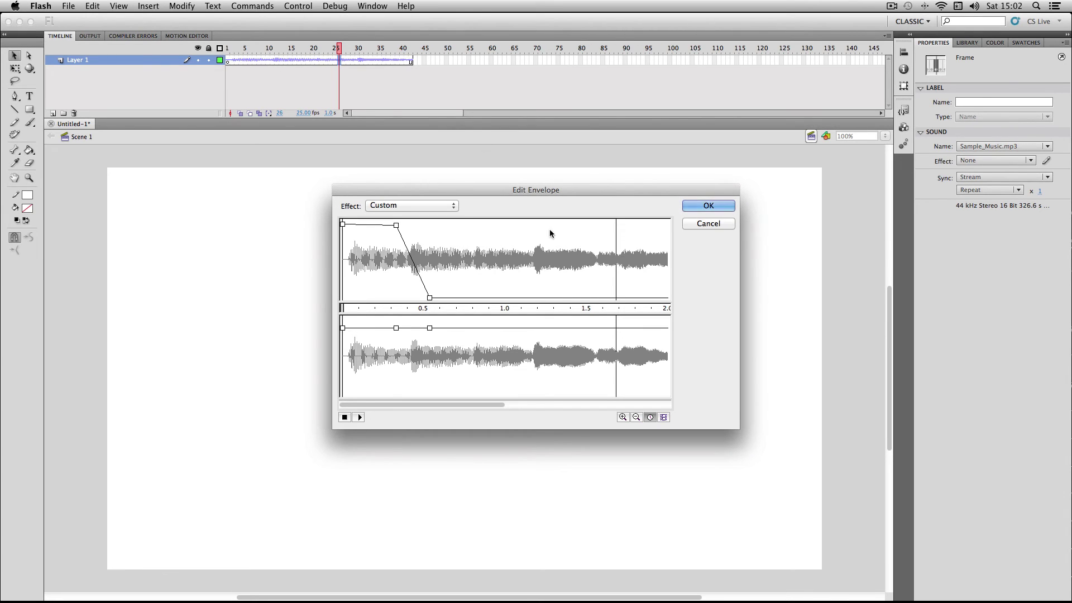
{"action": "left_click_drag", "start_coordinate": [429, 298], "coordinate": [613, 298]}
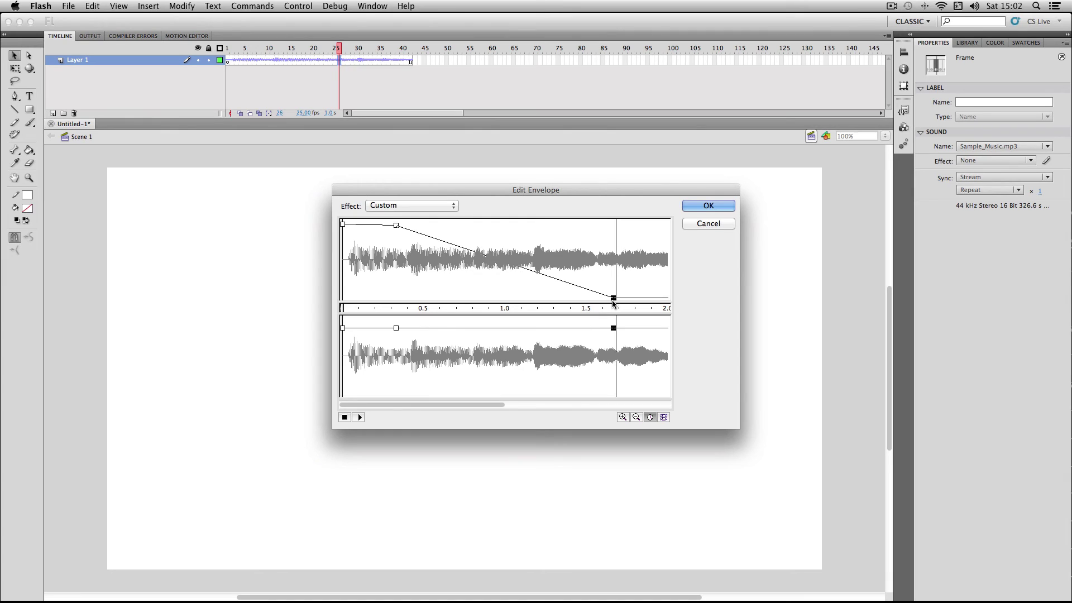
{"action": "left_click_drag", "start_coordinate": [396, 225], "coordinate": [563, 225]}
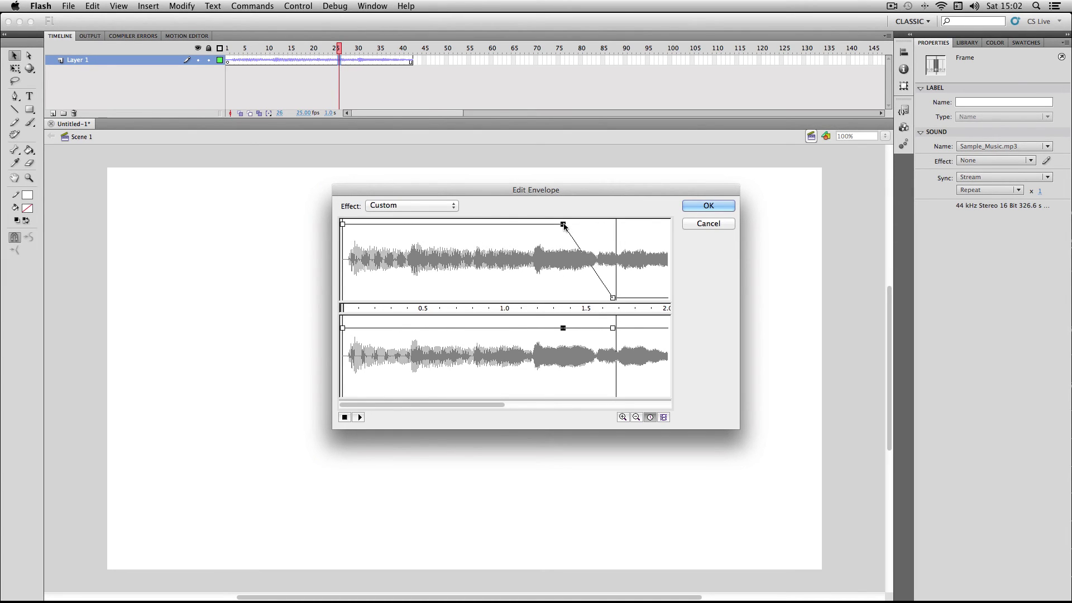
{"action": "left_click_drag", "start_coordinate": [612, 327], "coordinate": [610, 398]}
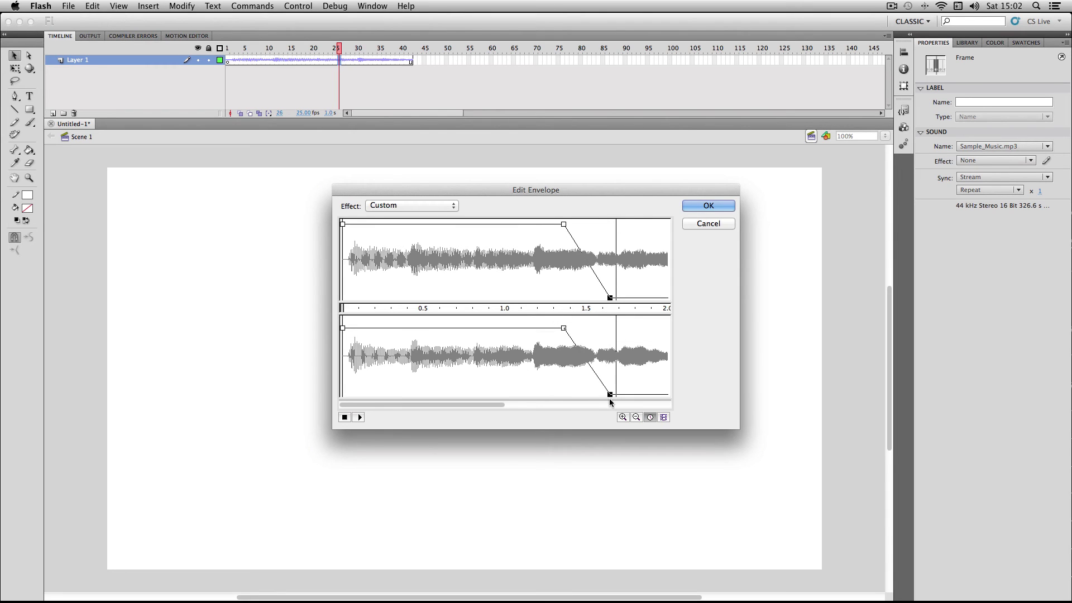
Apply the custom envelope and play the timeline from the start to hear the fade-out
{"action": "left_click", "coordinate": [691, 206]}
{"action": "left_click", "coordinate": [227, 48]}
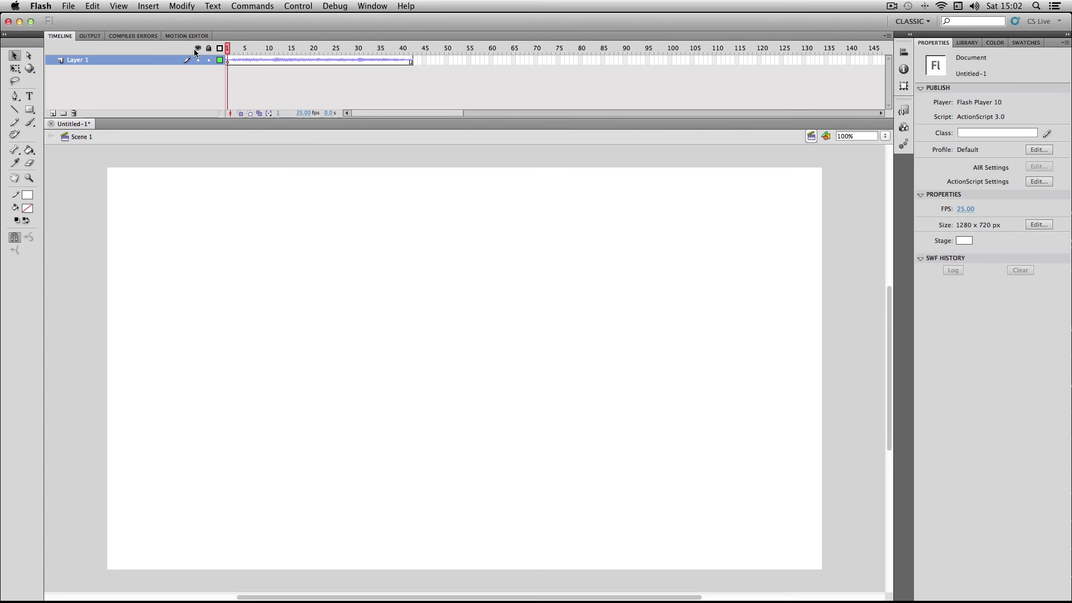
{"action": "key", "text": "Return"}
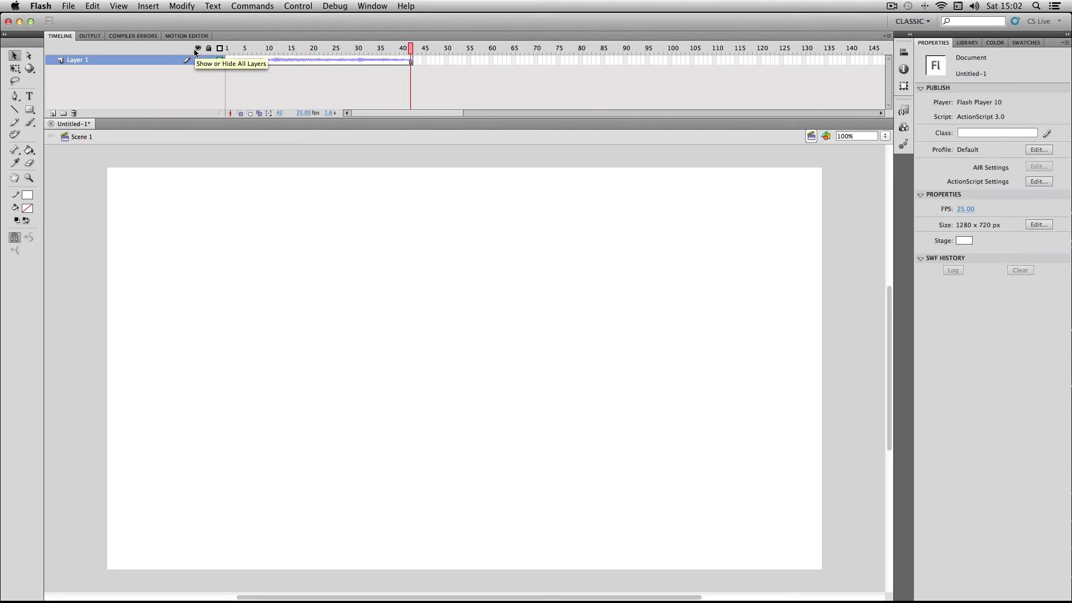
From frame 20, reopen the envelope editor and measure its timing in frames
{"action": "left_click", "coordinate": [313, 58]}
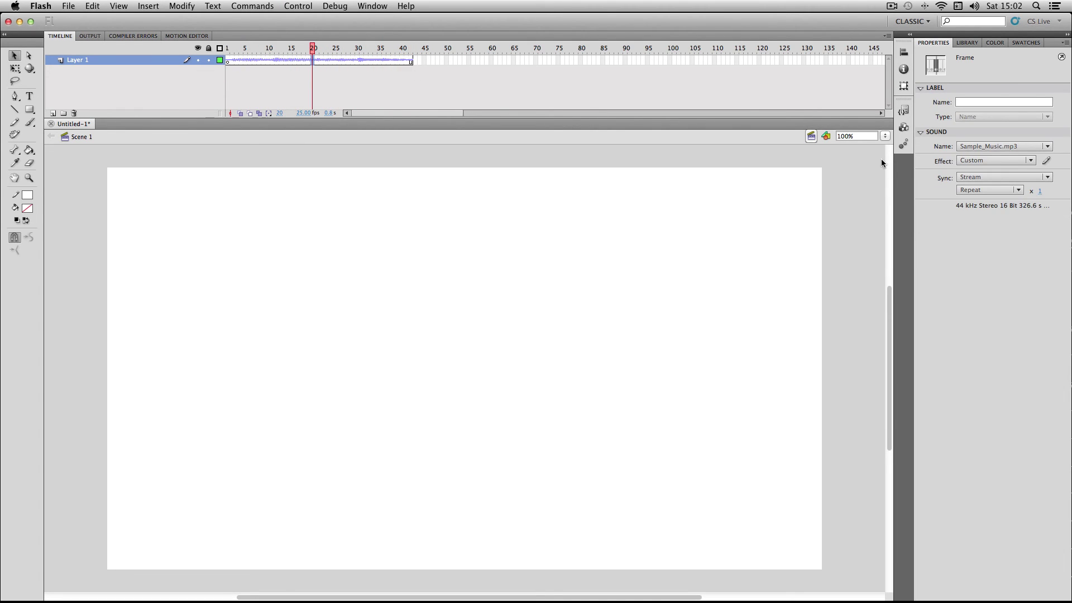
{"action": "left_click", "coordinate": [1047, 161]}
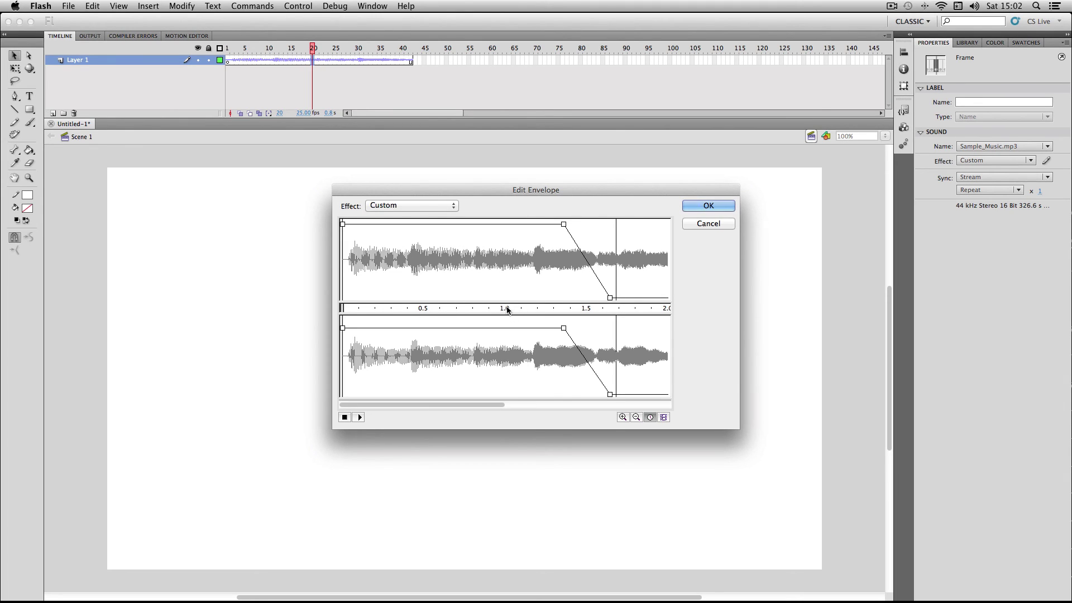
{"action": "left_click", "coordinate": [664, 418]}
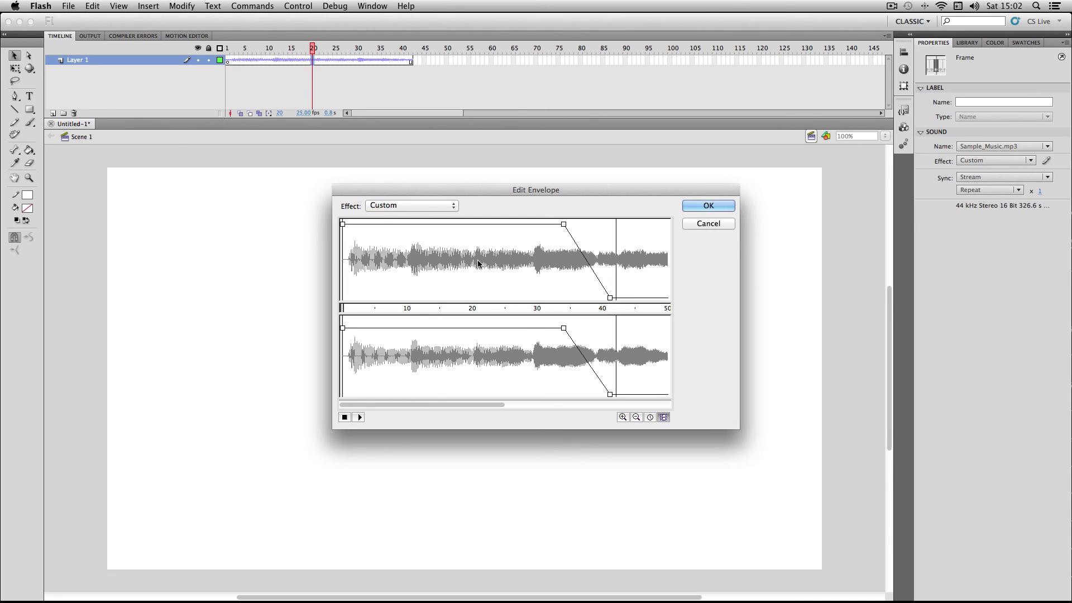
{"action": "left_click", "coordinate": [721, 205]}
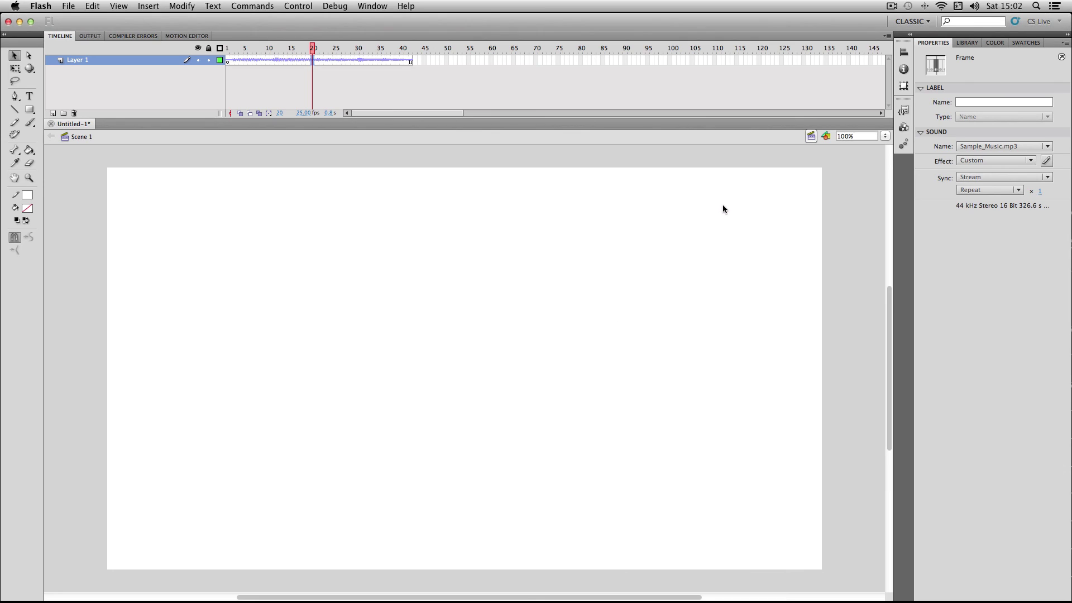